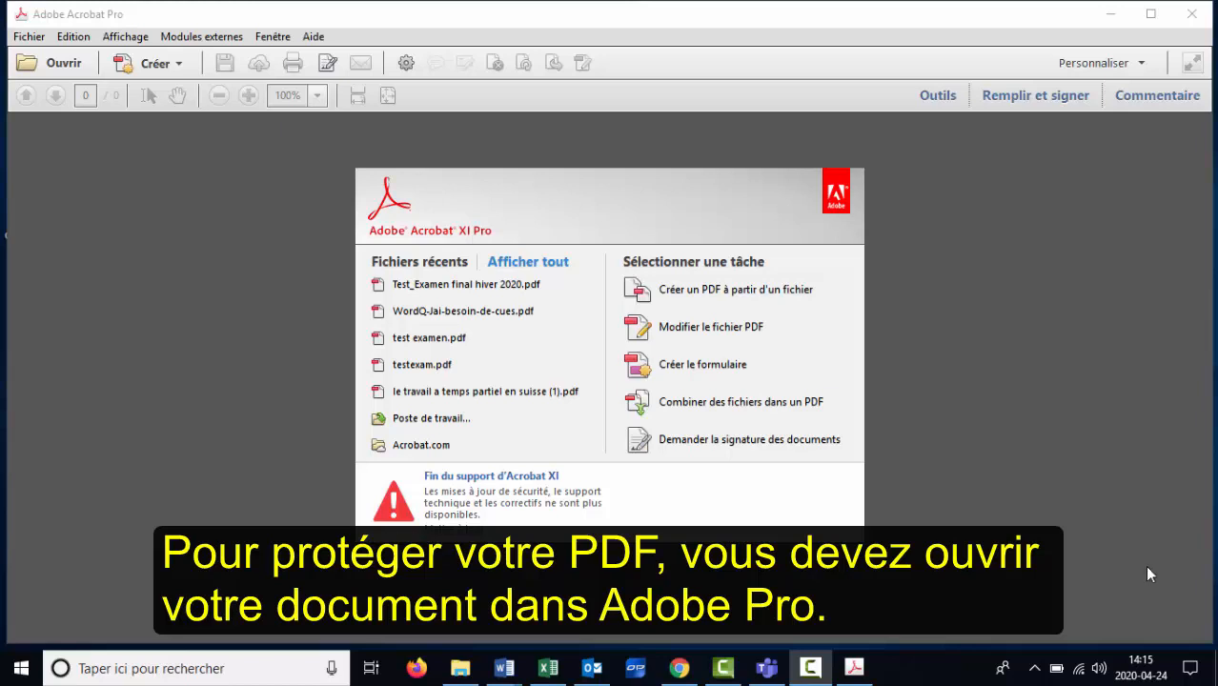
# Create a PDF from the file Test Exam pour Tutoriel.docx, found by sorting the 2019-2020 folder by modification date
pyautogui.click(734, 289)
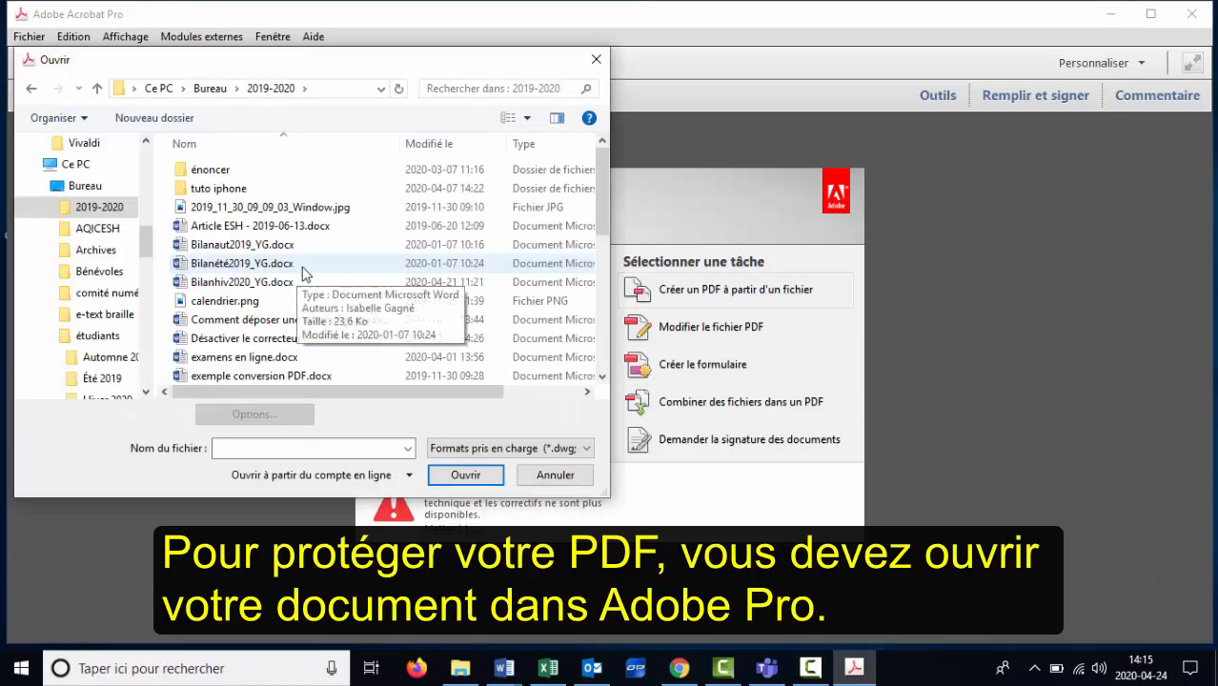
pyautogui.click(411, 148)
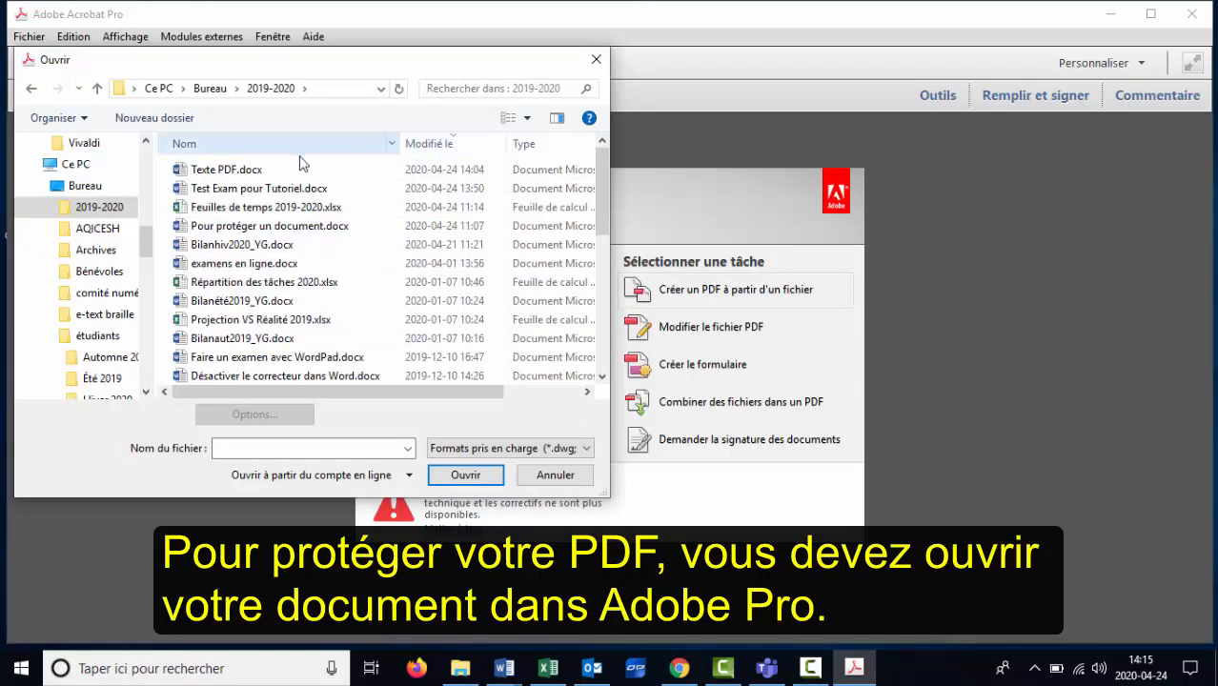
pyautogui.doubleClick(270, 191)
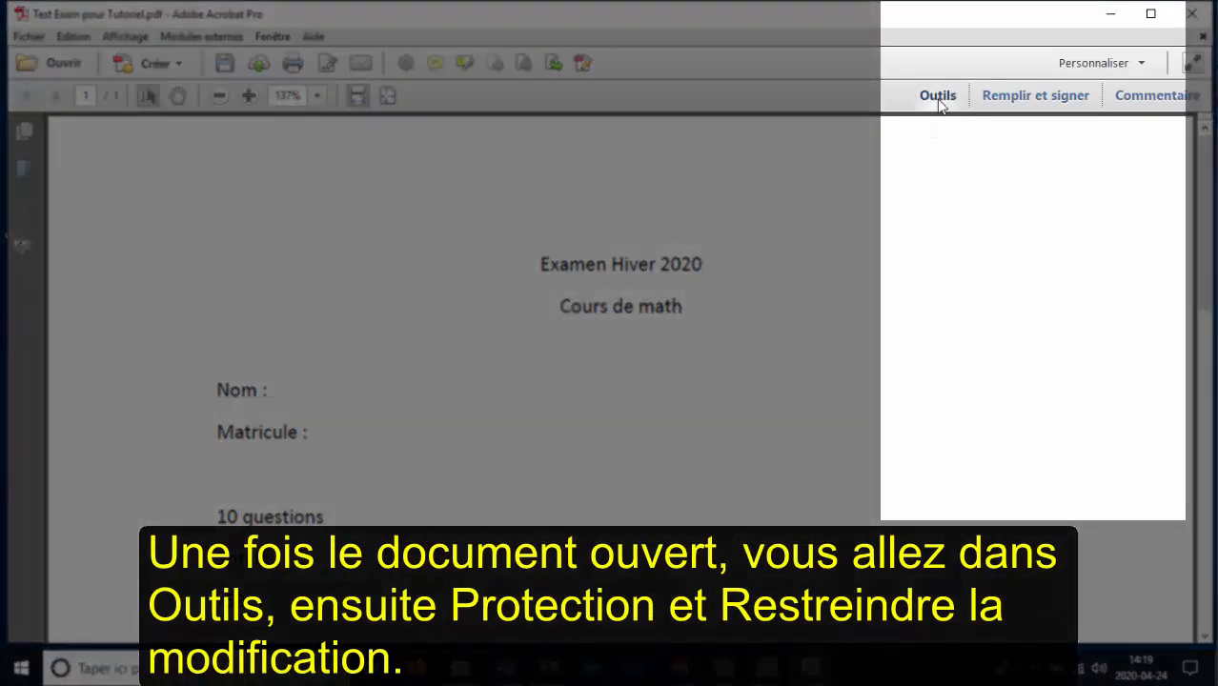
# Restrict editing of the exam PDF by entering and confirming a permissions password
pyautogui.click(939, 105)
pyautogui.click(980, 160)
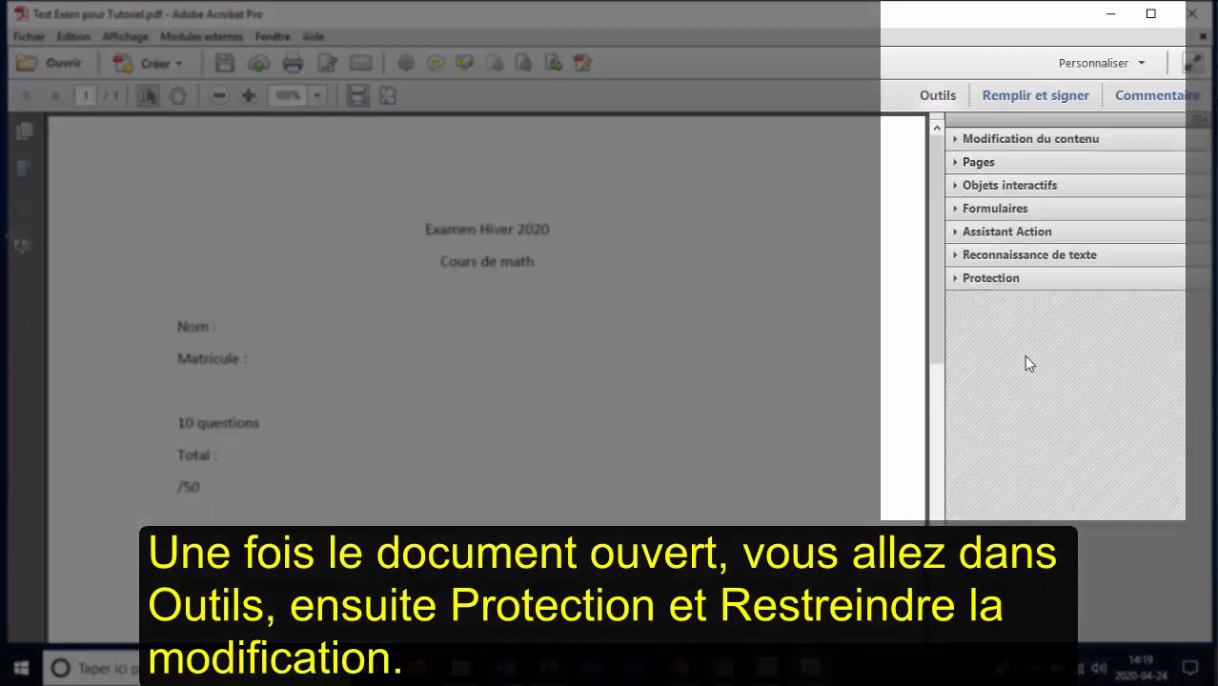
pyautogui.click(987, 280)
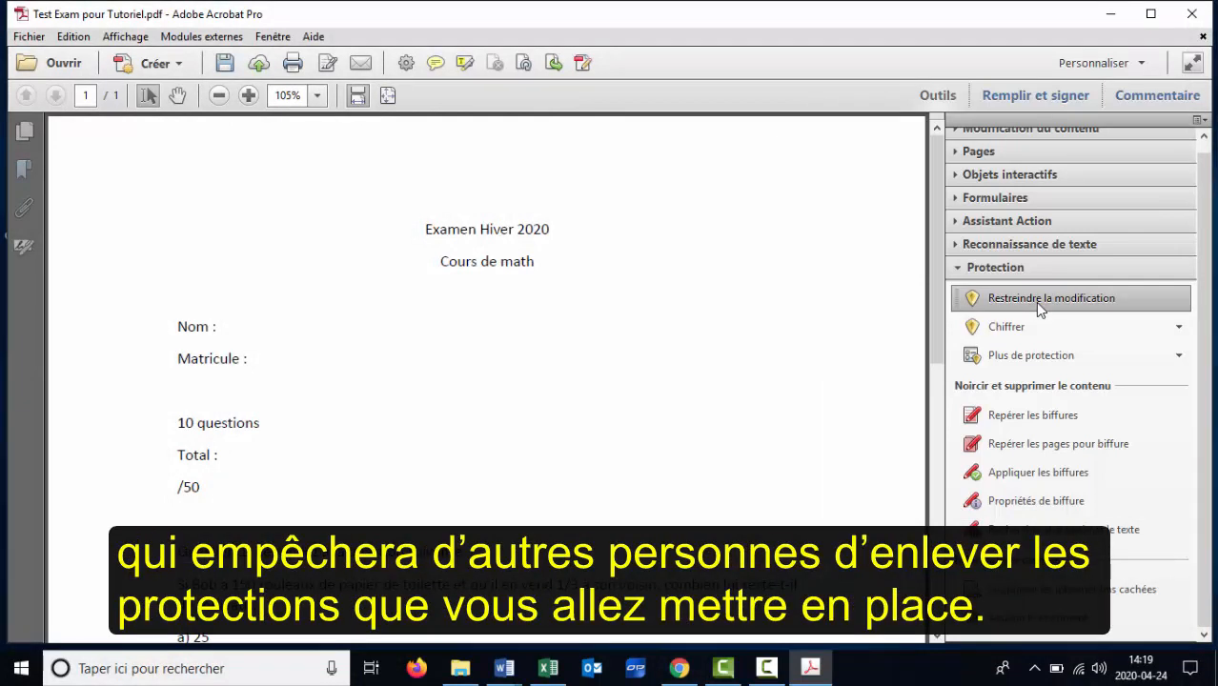
pyautogui.click(1039, 303)
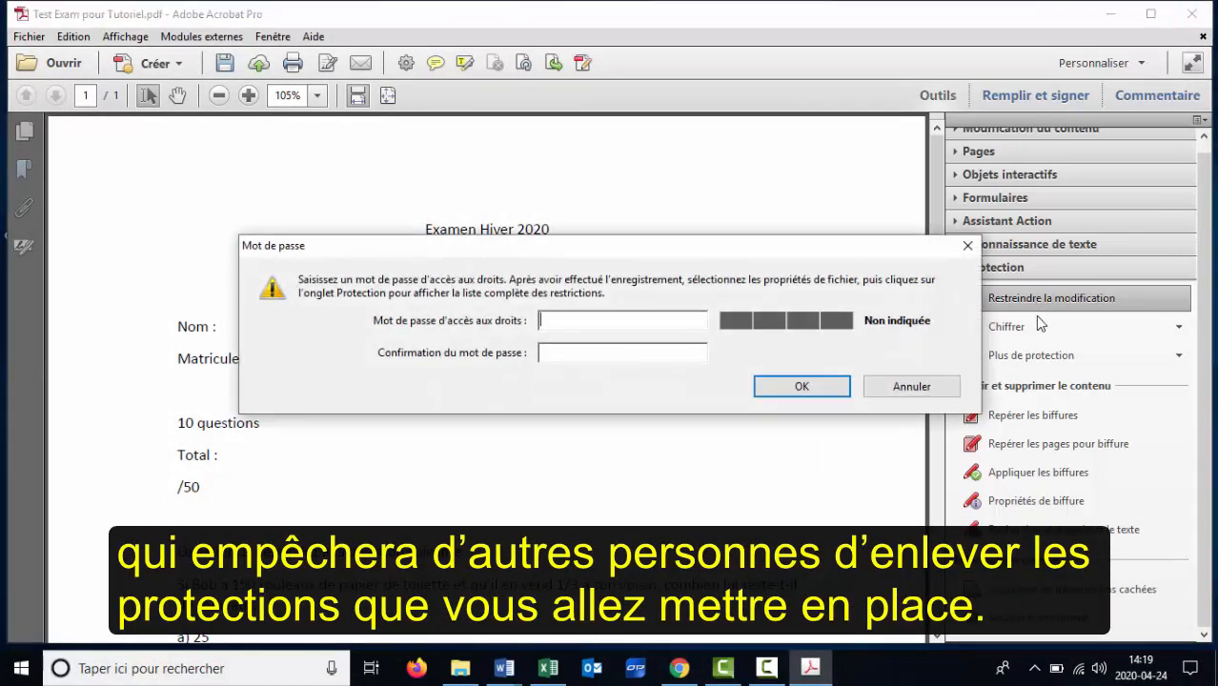
pyautogui.write('******')
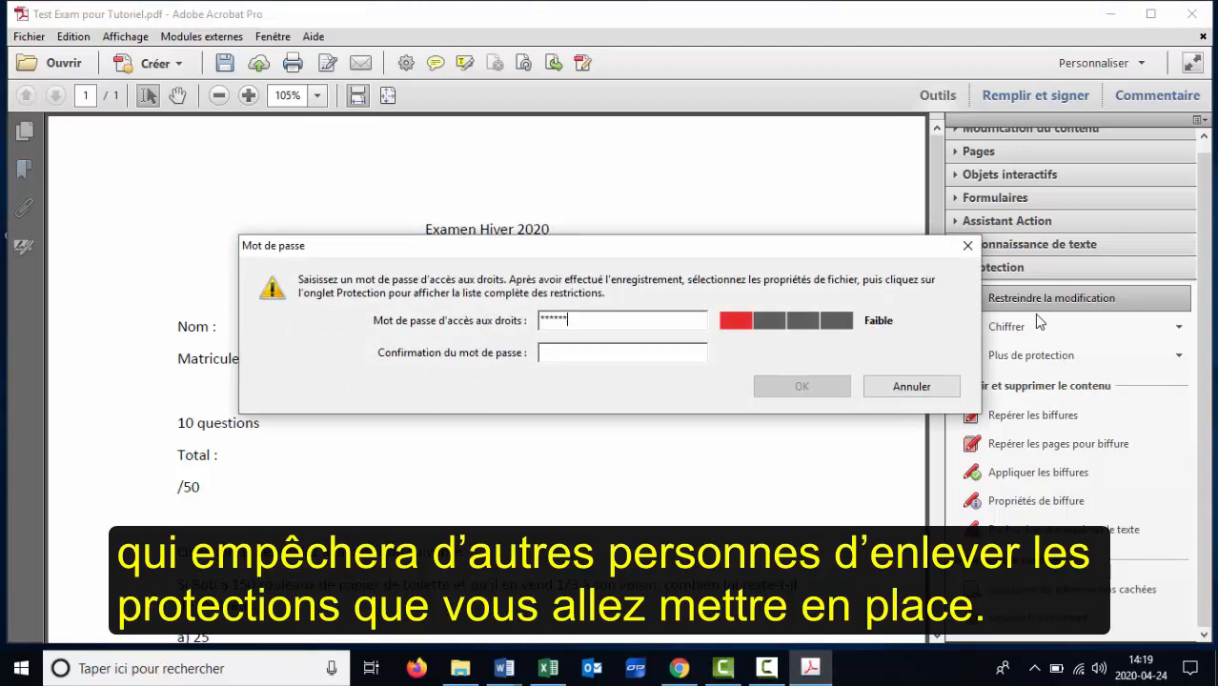
pyautogui.write('**')
pyautogui.press('Tab')
pyautogui.write('********')
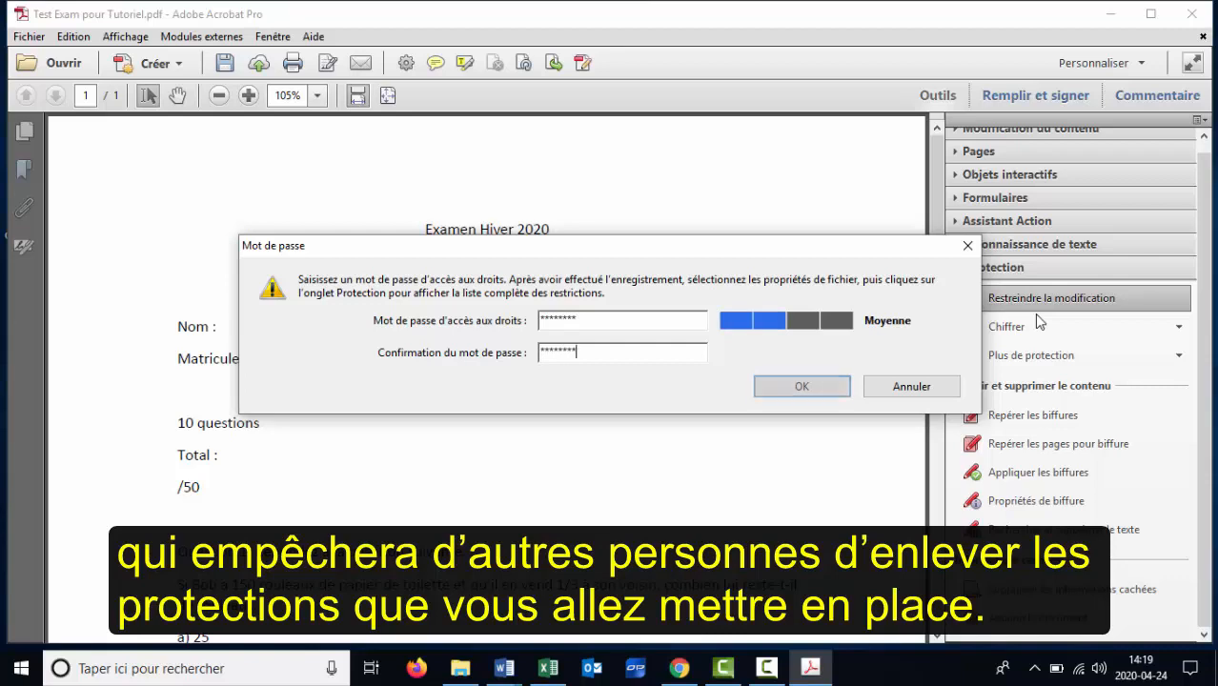
pyautogui.press('Return')
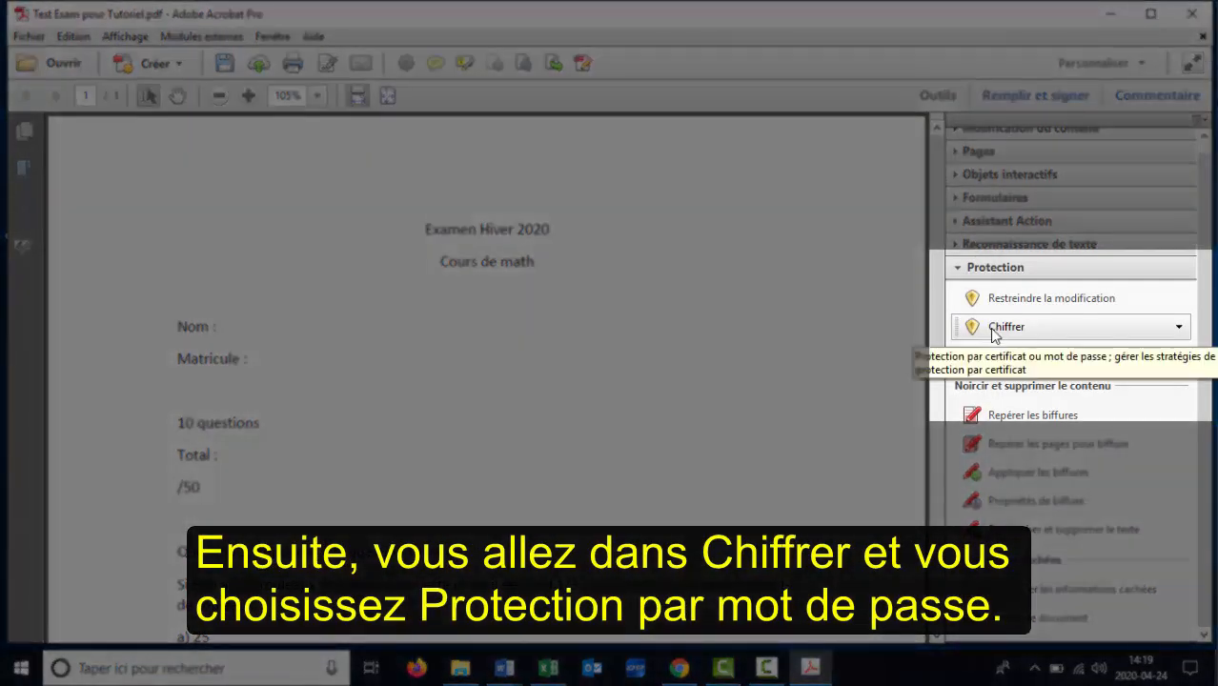
# In password encryption, restrict editing and printing, allowing Basse résolution (150 ppp) printing and setting permitted changes to Aucune
pyautogui.click(994, 333)
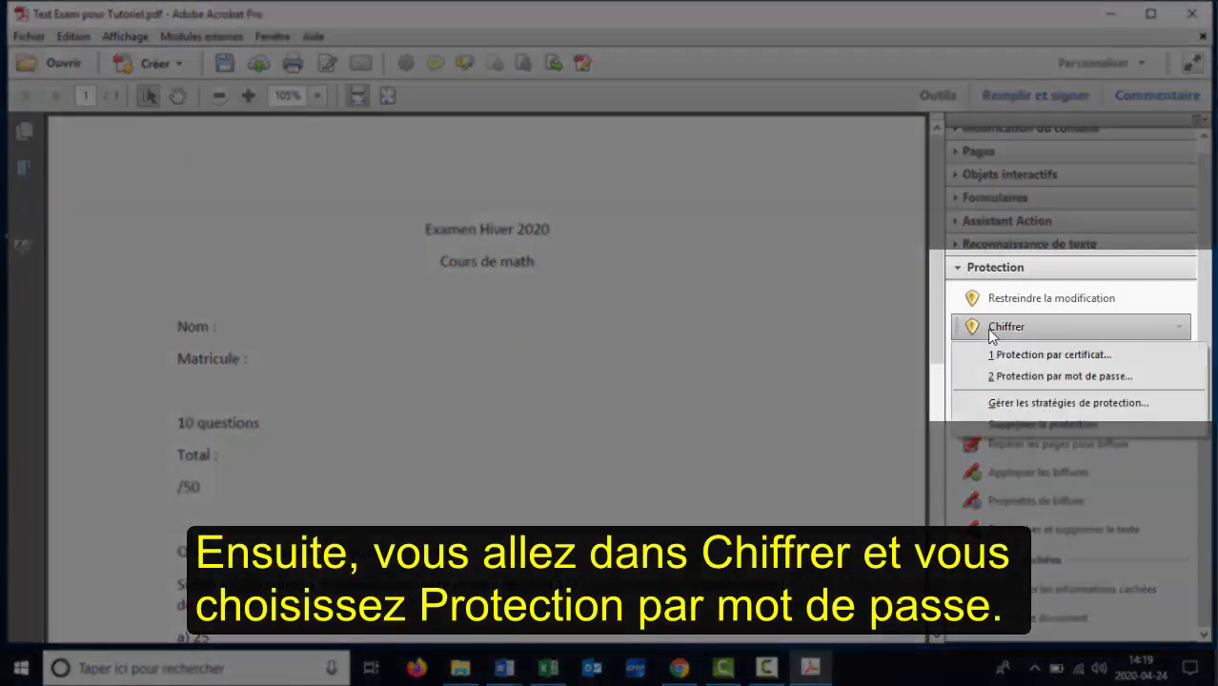
pyautogui.click(1005, 377)
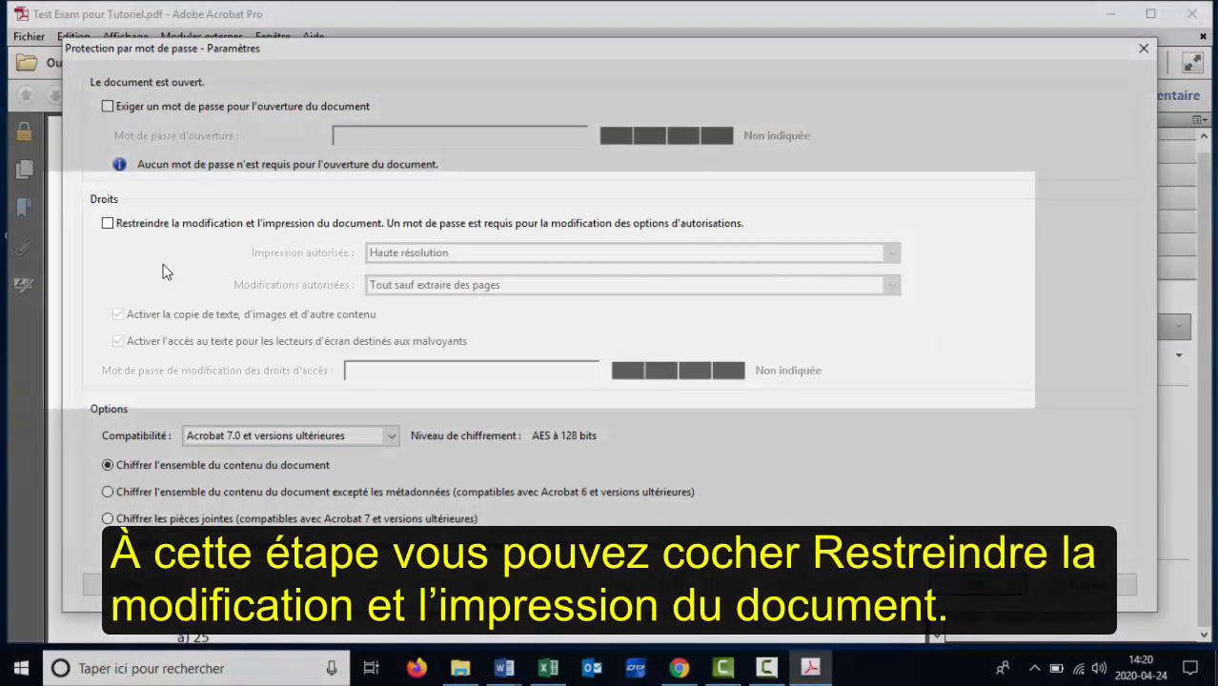
pyautogui.click(108, 224)
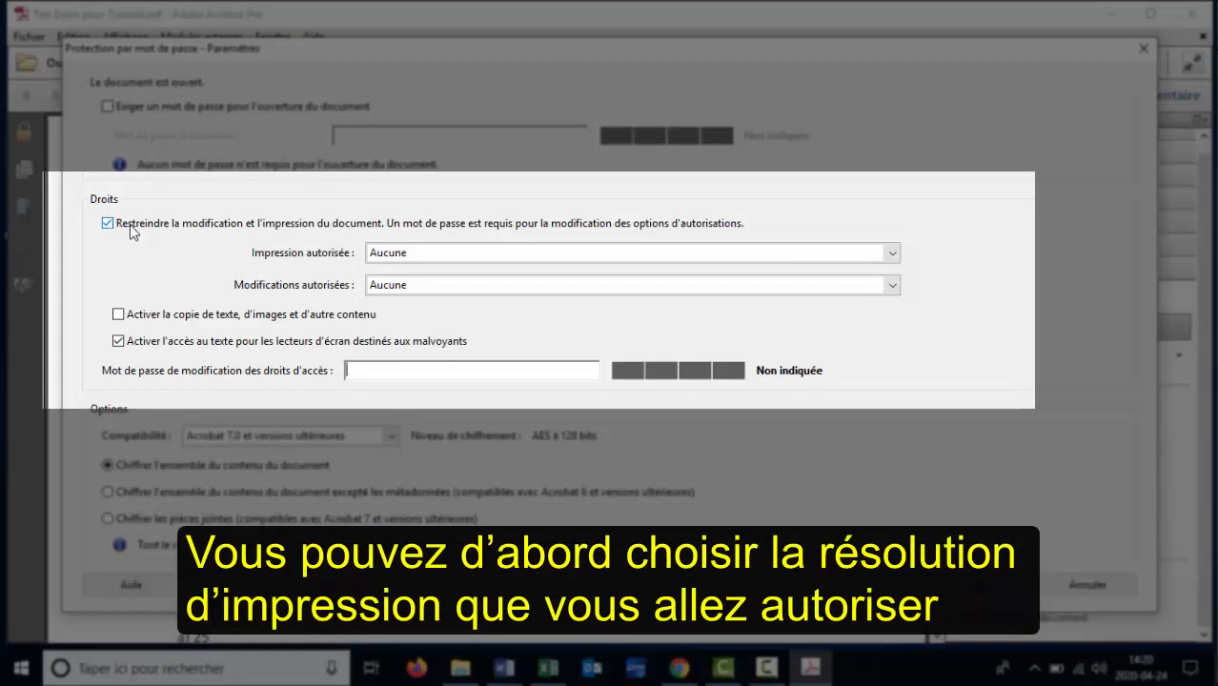
pyautogui.click(393, 255)
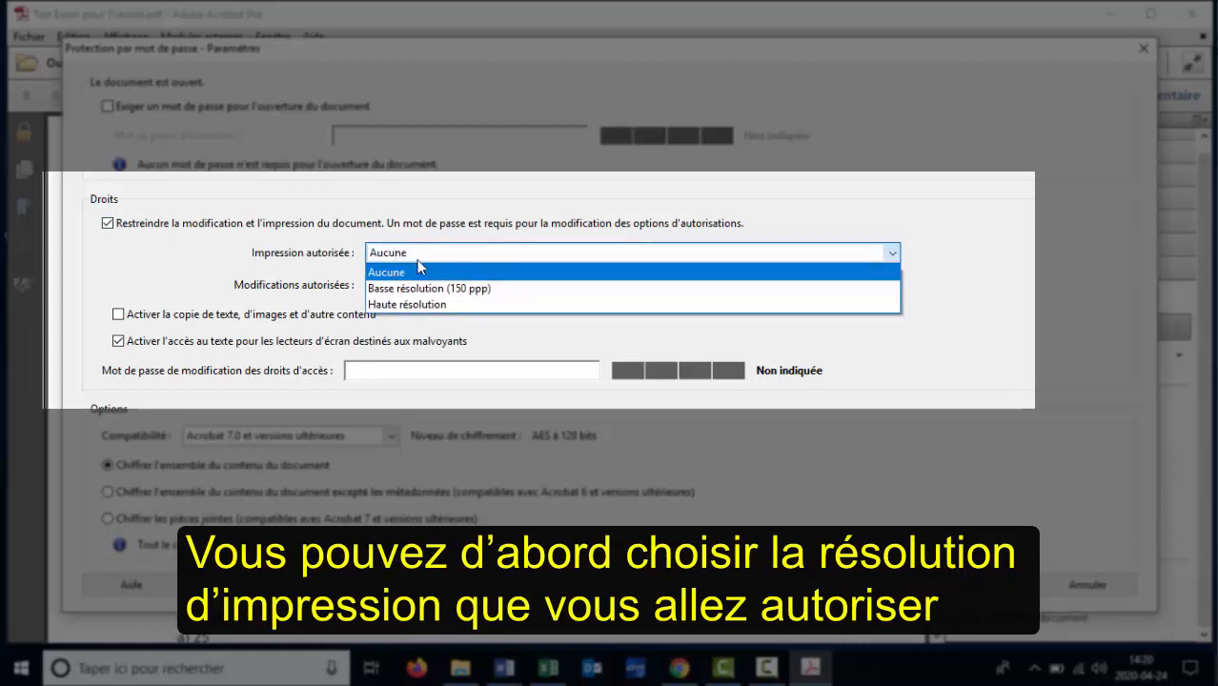
pyautogui.click(436, 289)
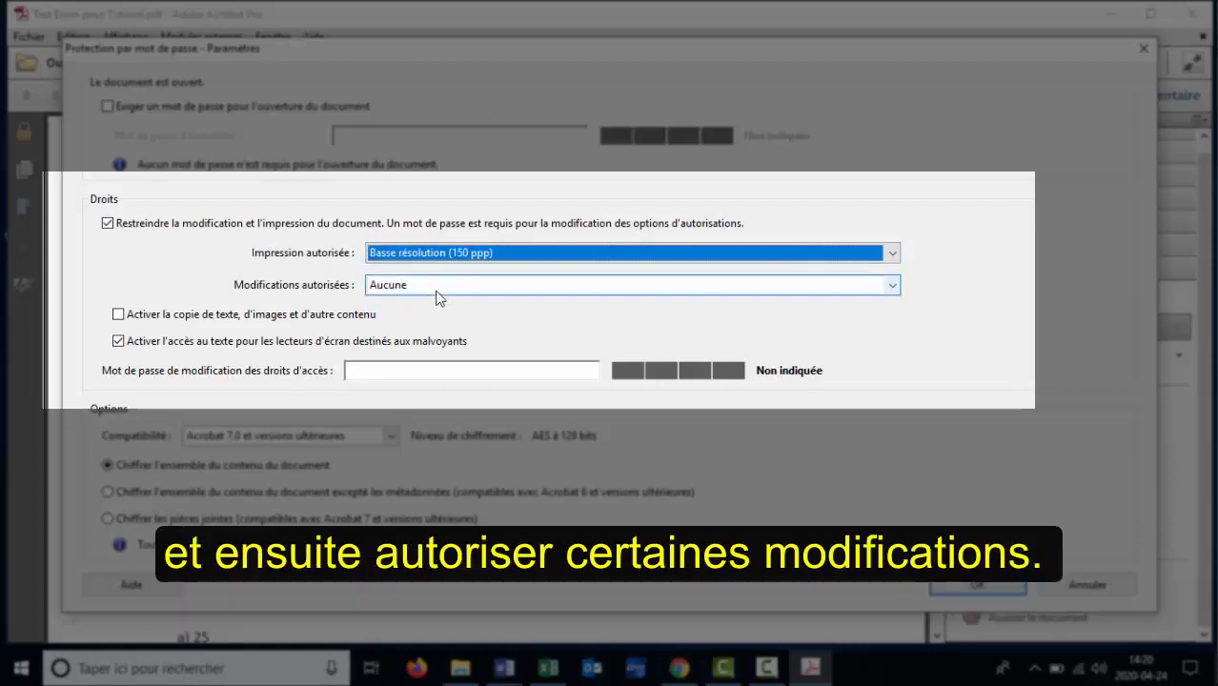
pyautogui.click(434, 288)
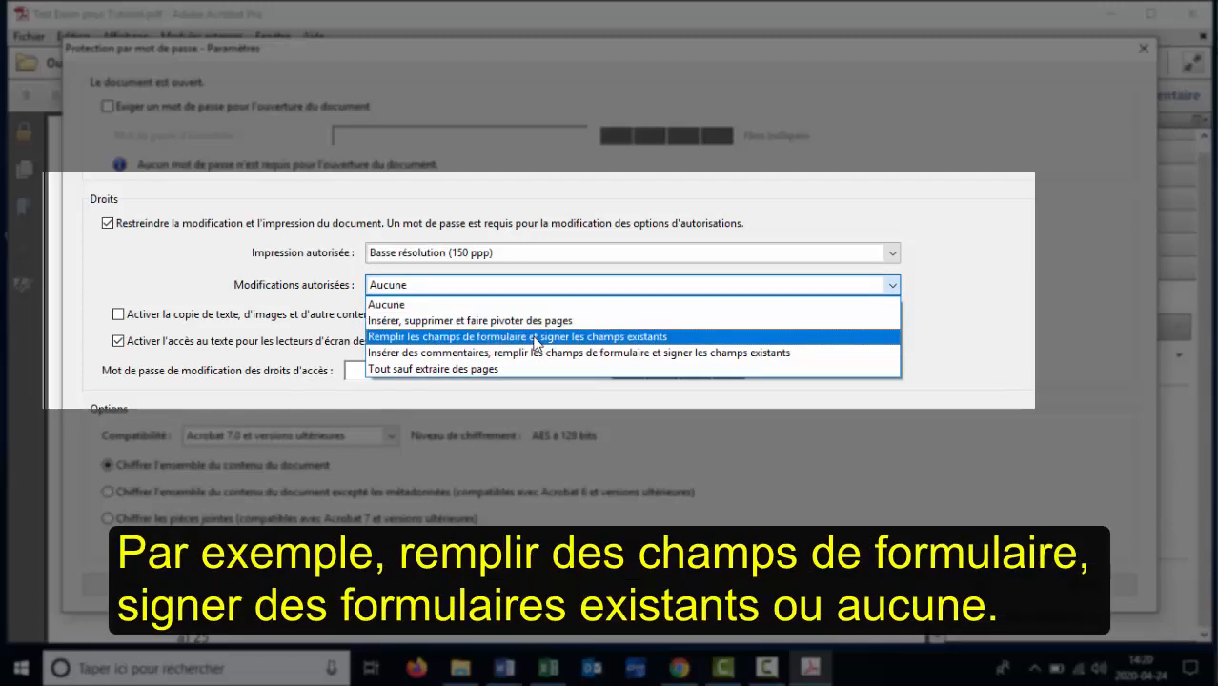
pyautogui.click(415, 304)
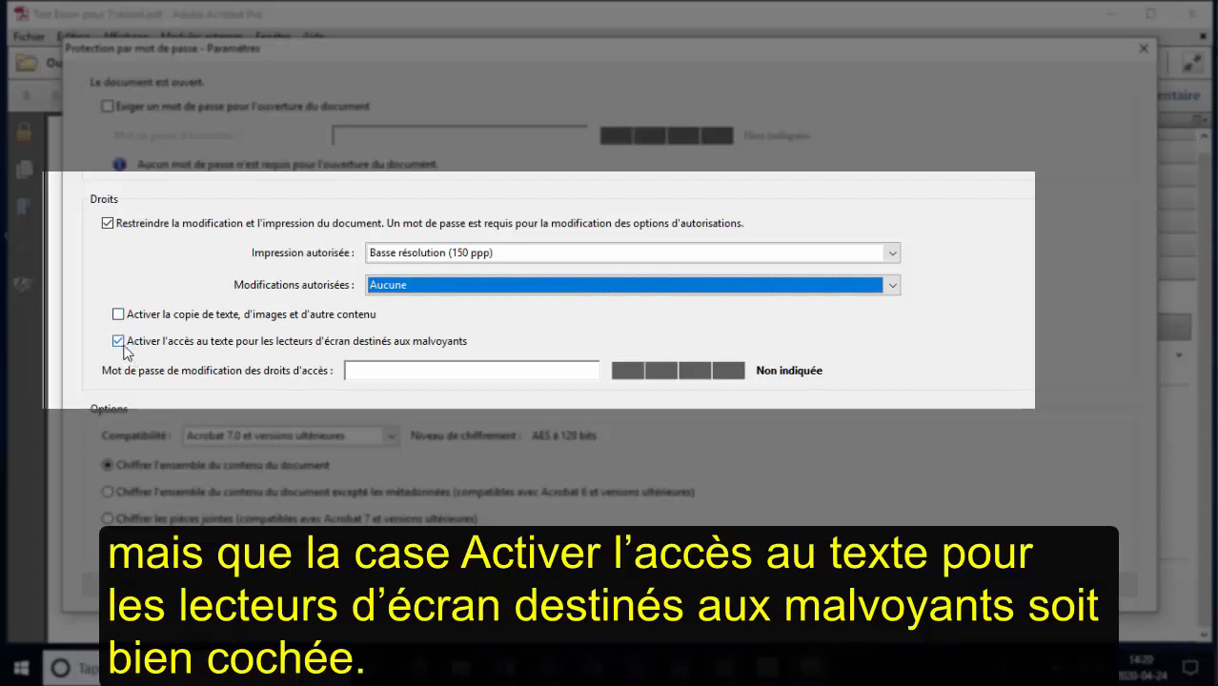
# Enter the permissions password, apply the protection settings and confirm the password again
pyautogui.click(367, 369)
pyautogui.write('******')
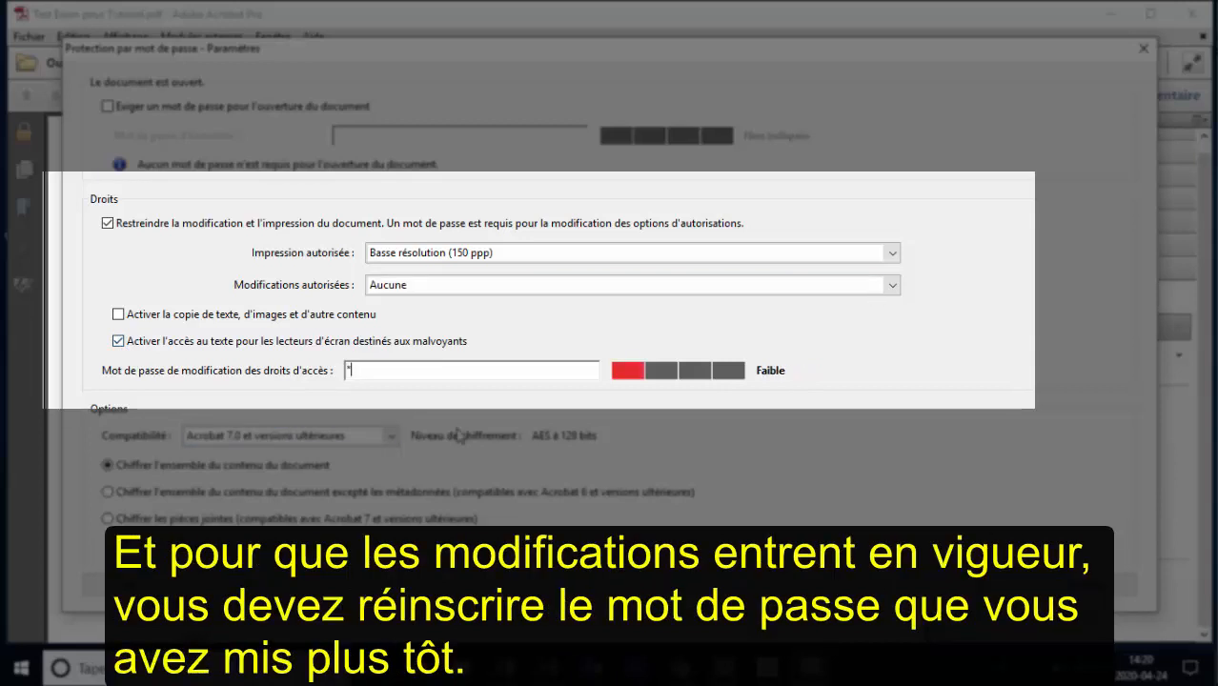
pyautogui.write('**')
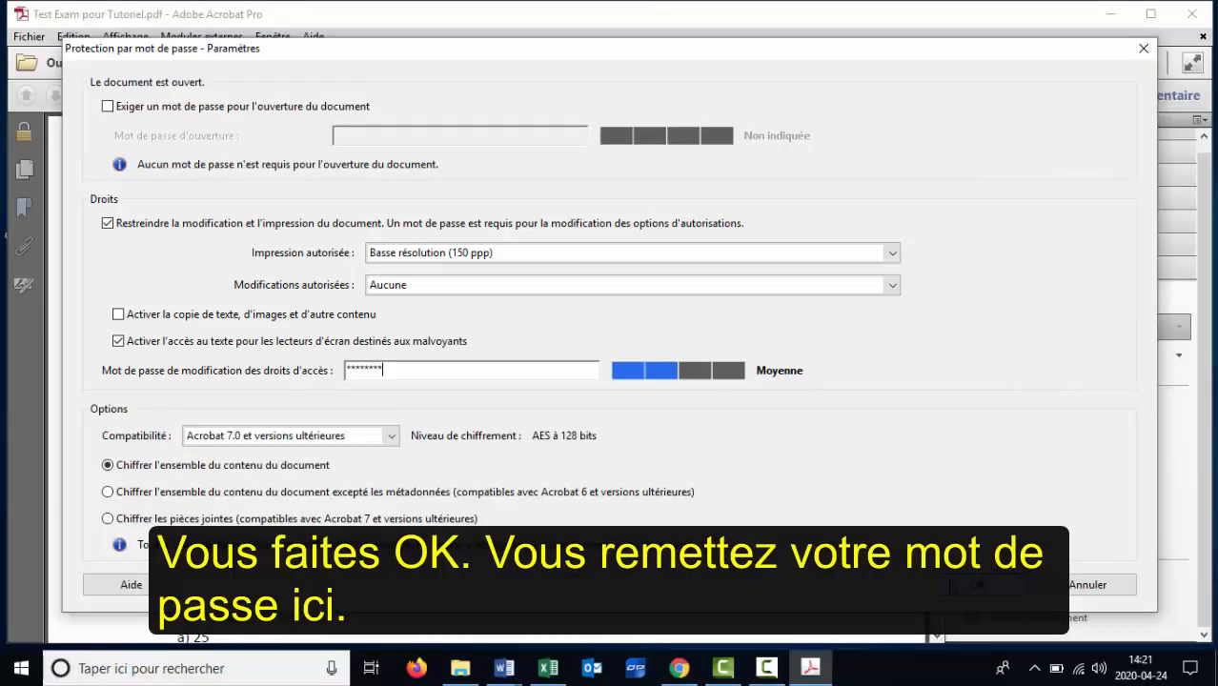
pyautogui.click(953, 586)
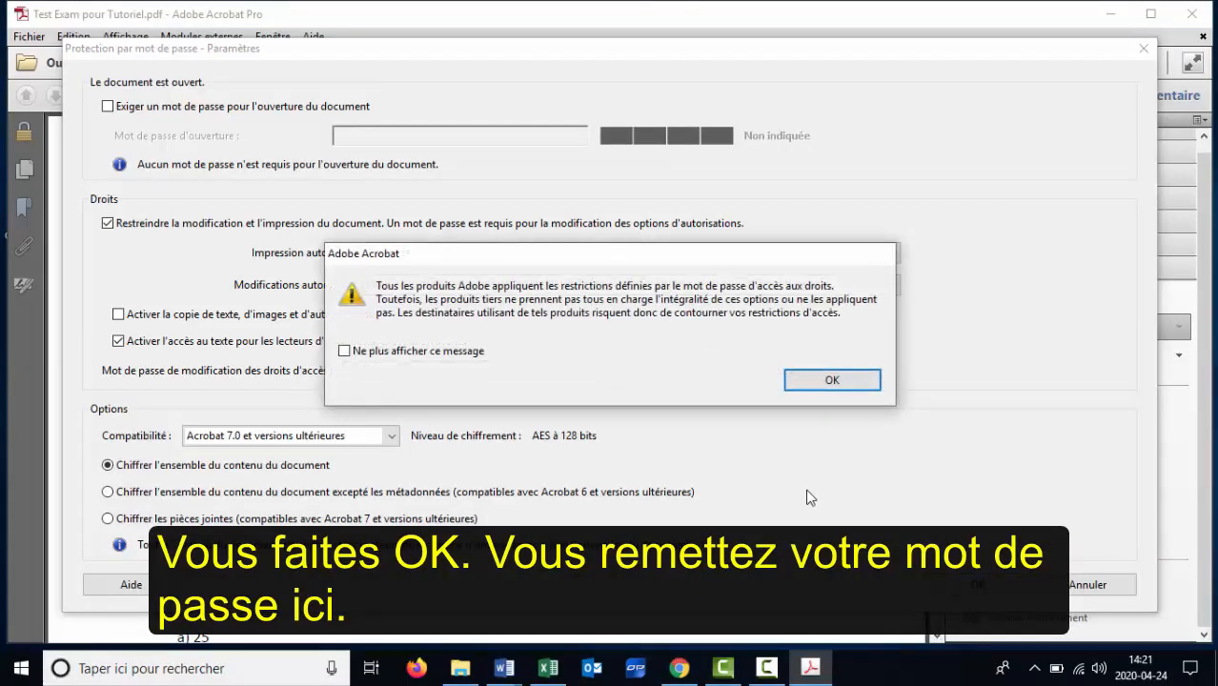
pyautogui.click(819, 384)
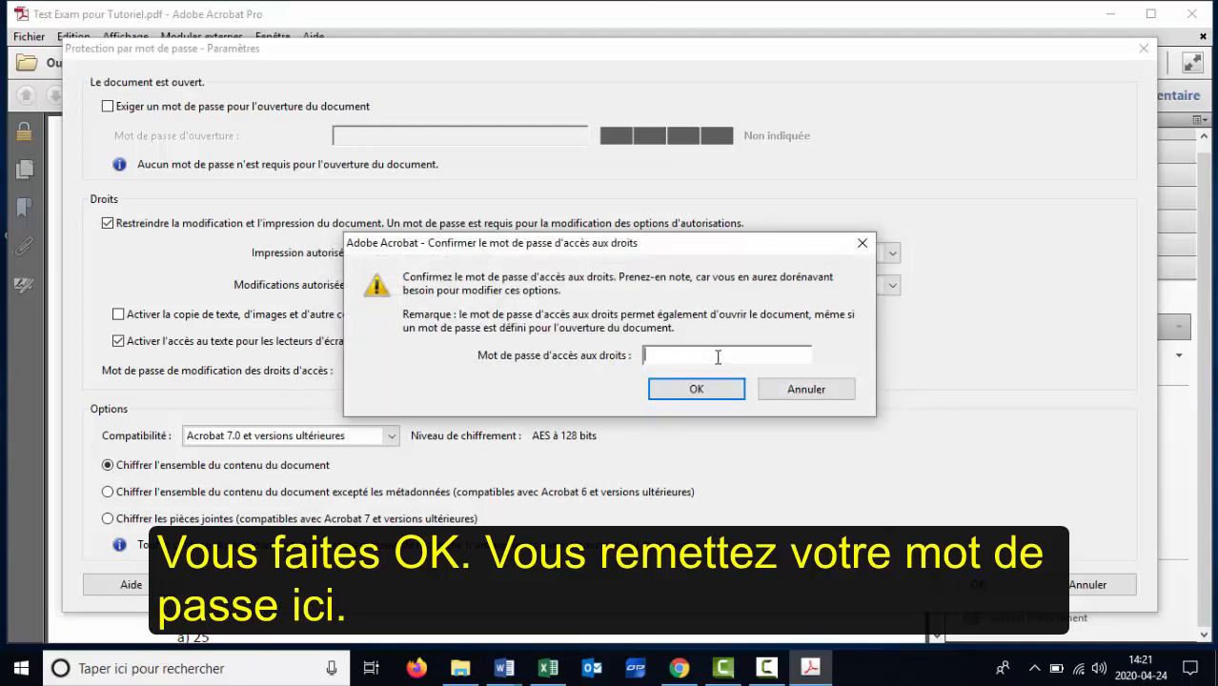
pyautogui.write('********')
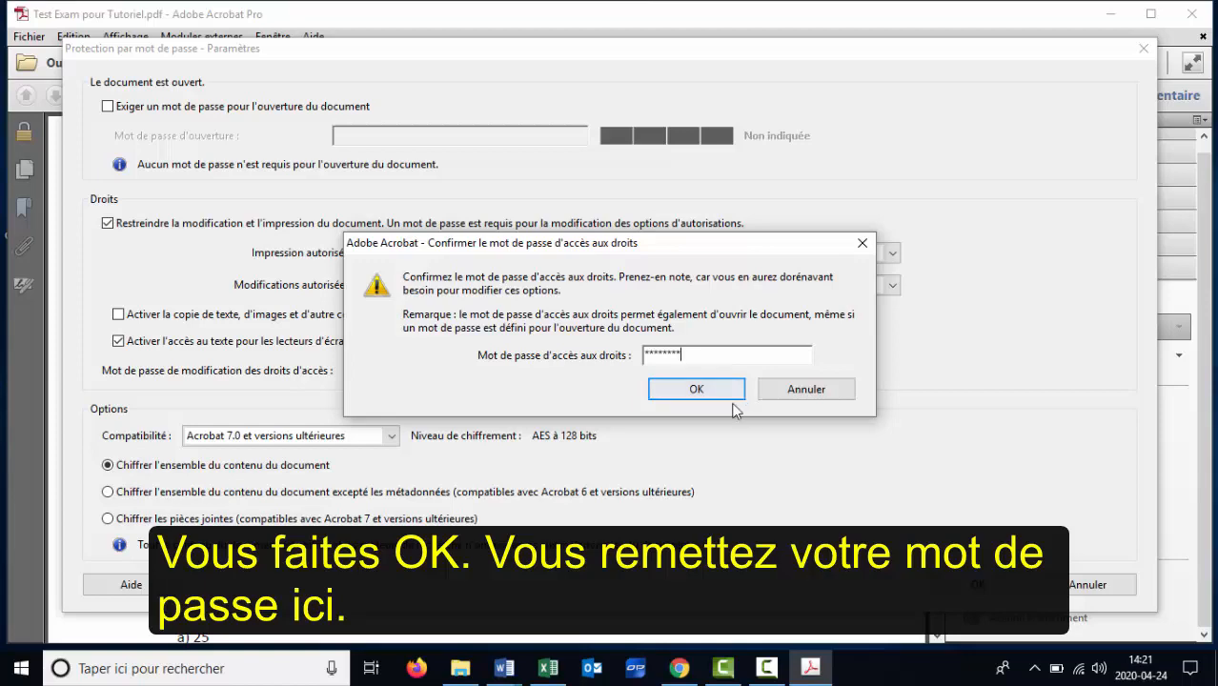
pyautogui.click(716, 392)
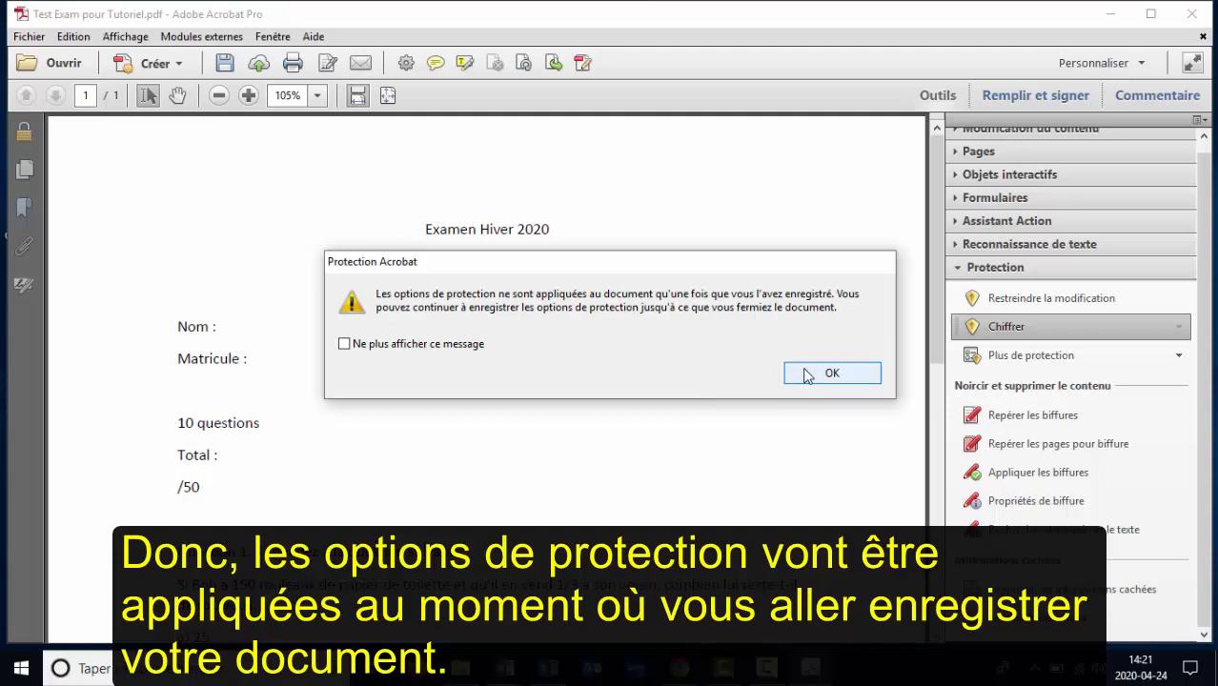
pyautogui.click(805, 374)
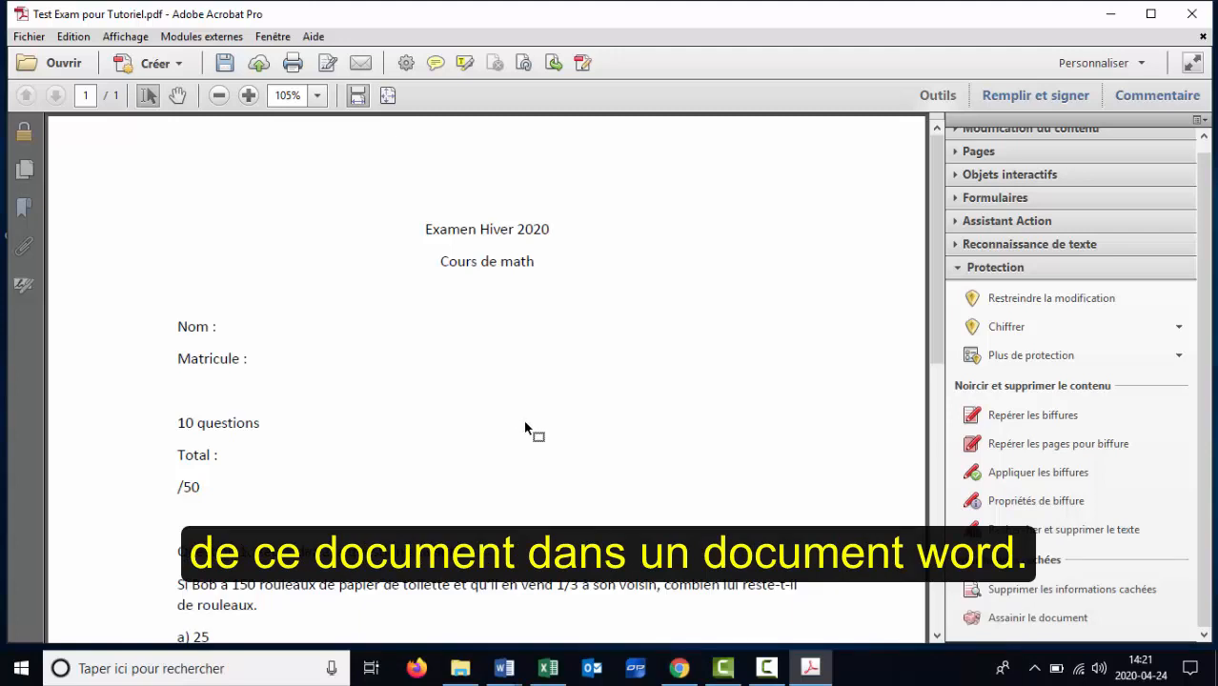
# Select Question 1 with its answer choices and activate the built-in audio reading for the document
pyautogui.scroll(-2, 282, 376)
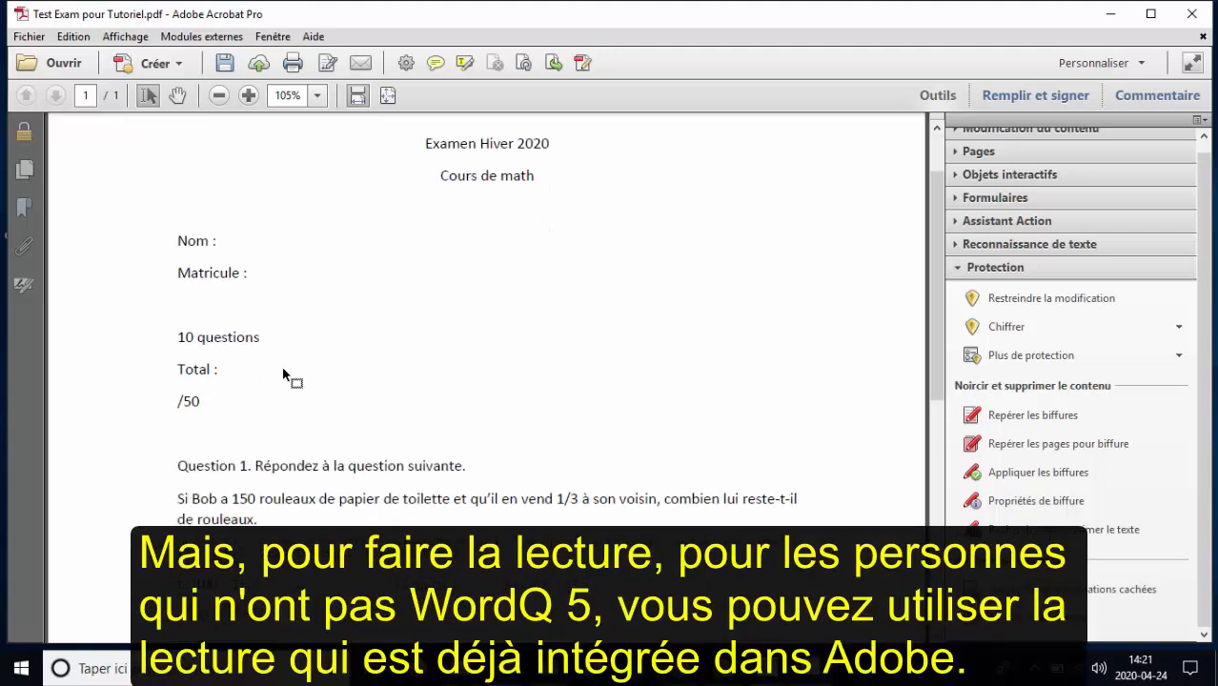
pyautogui.scroll(-3, 291, 371)
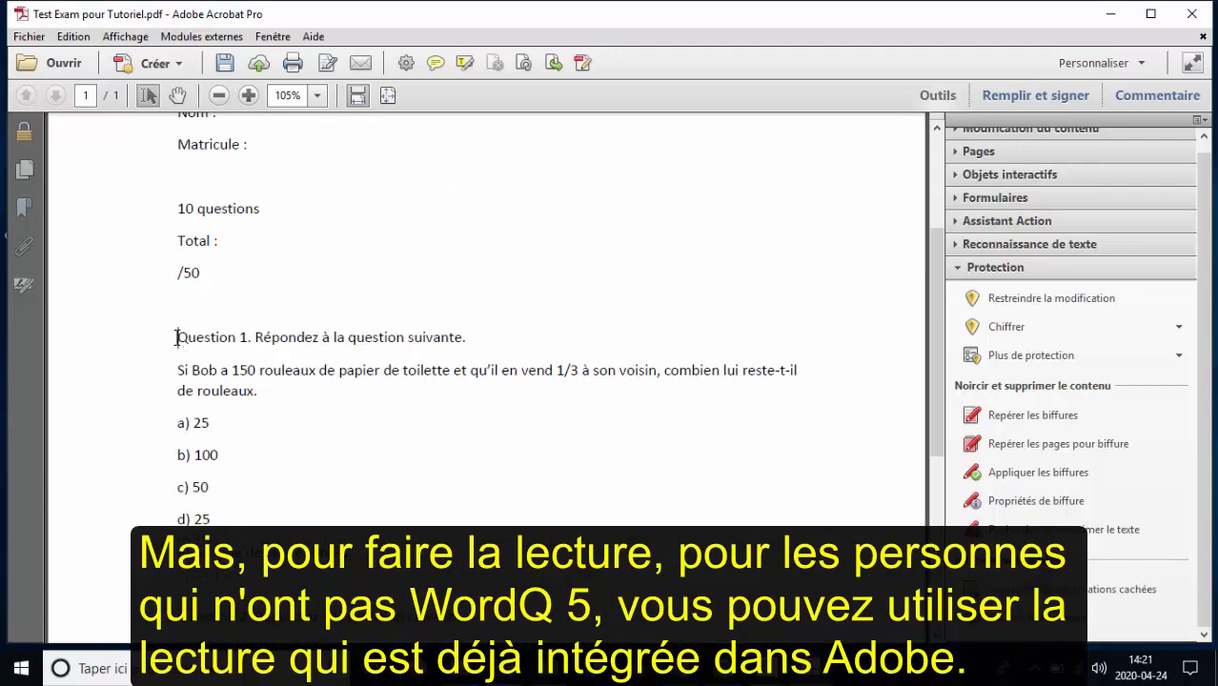
pyautogui.moveTo(177, 338); pyautogui.dragTo(326, 497)
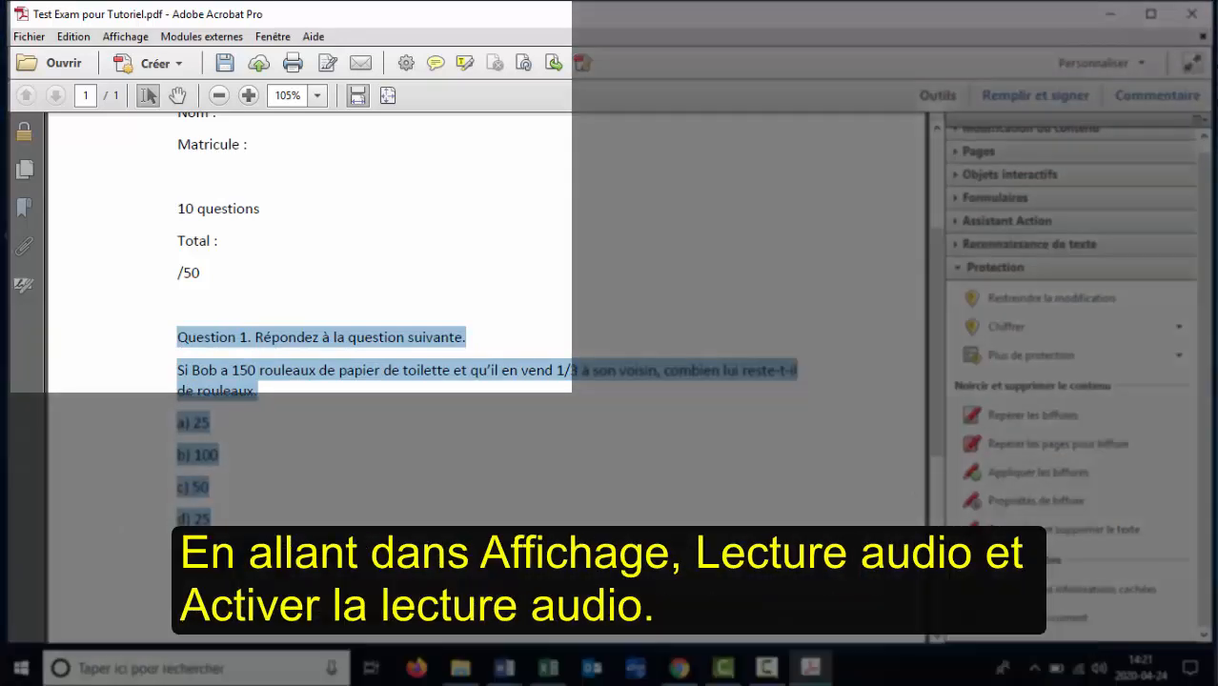
pyautogui.click(139, 39)
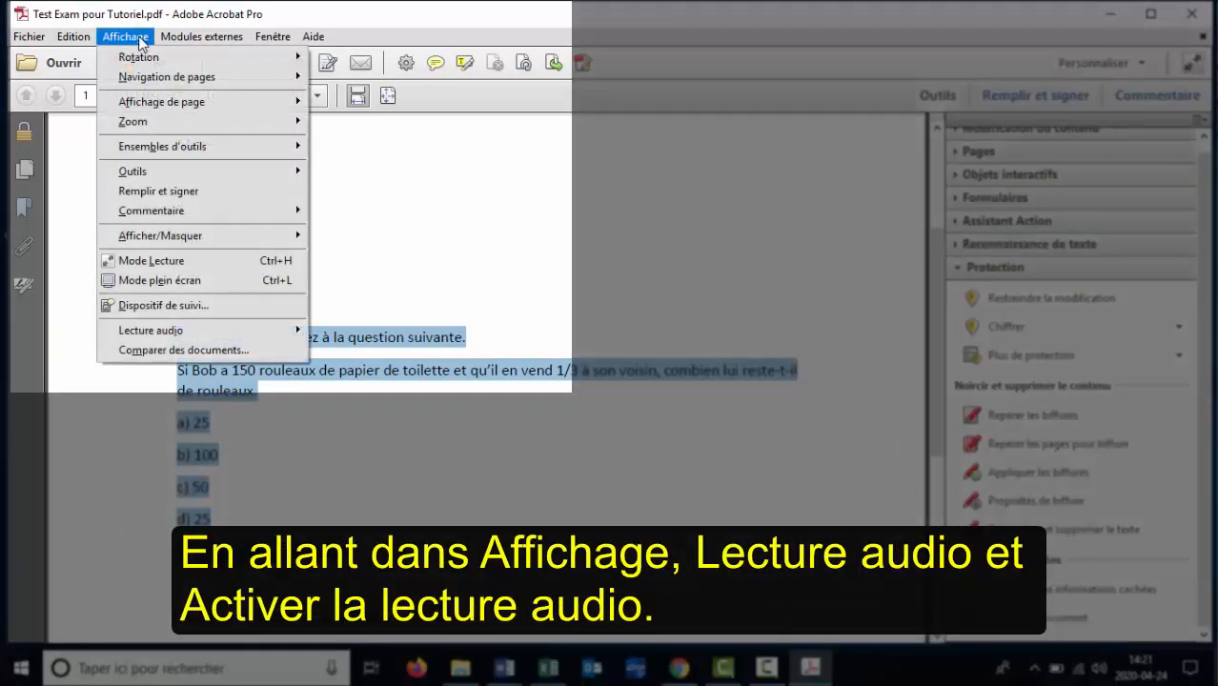
pyautogui.moveTo(211, 334)
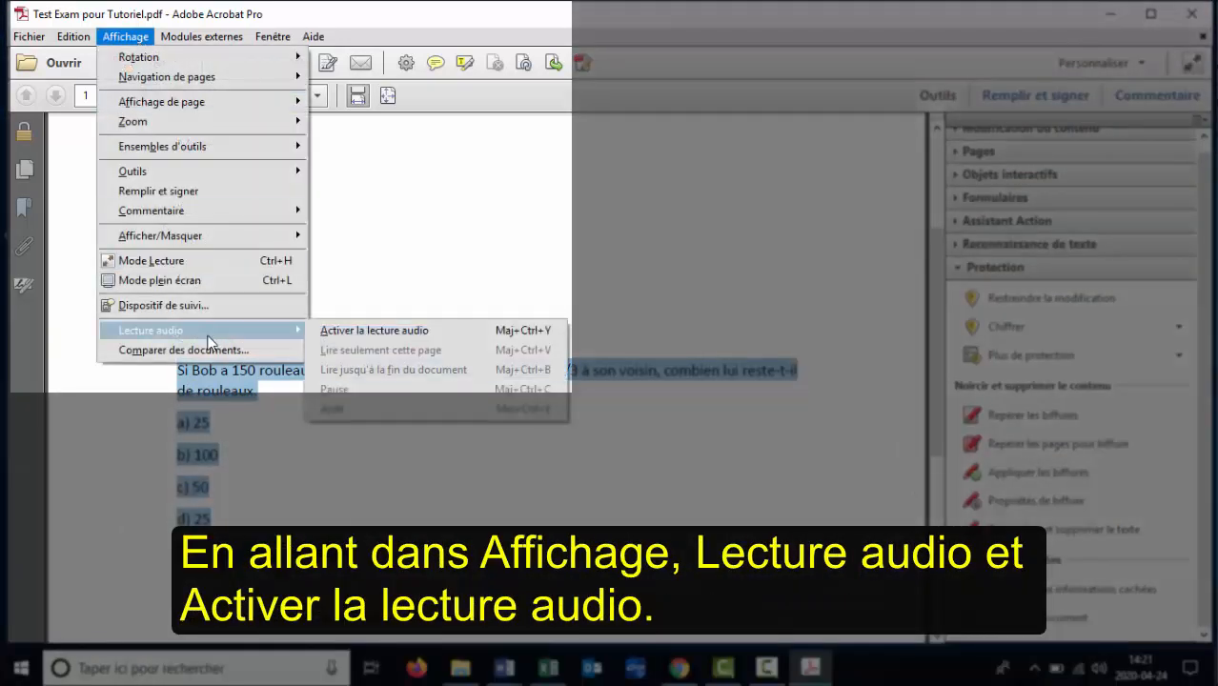
pyautogui.click(324, 330)
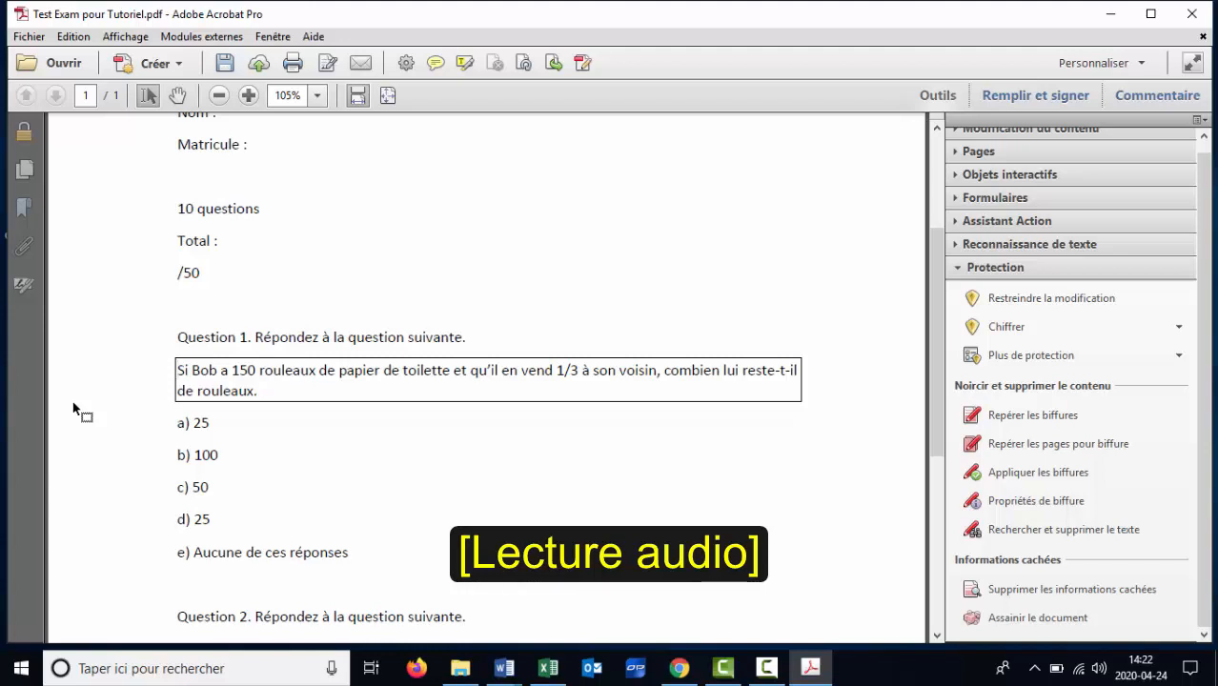
pyautogui.click(125, 36)
pyautogui.click(337, 322)
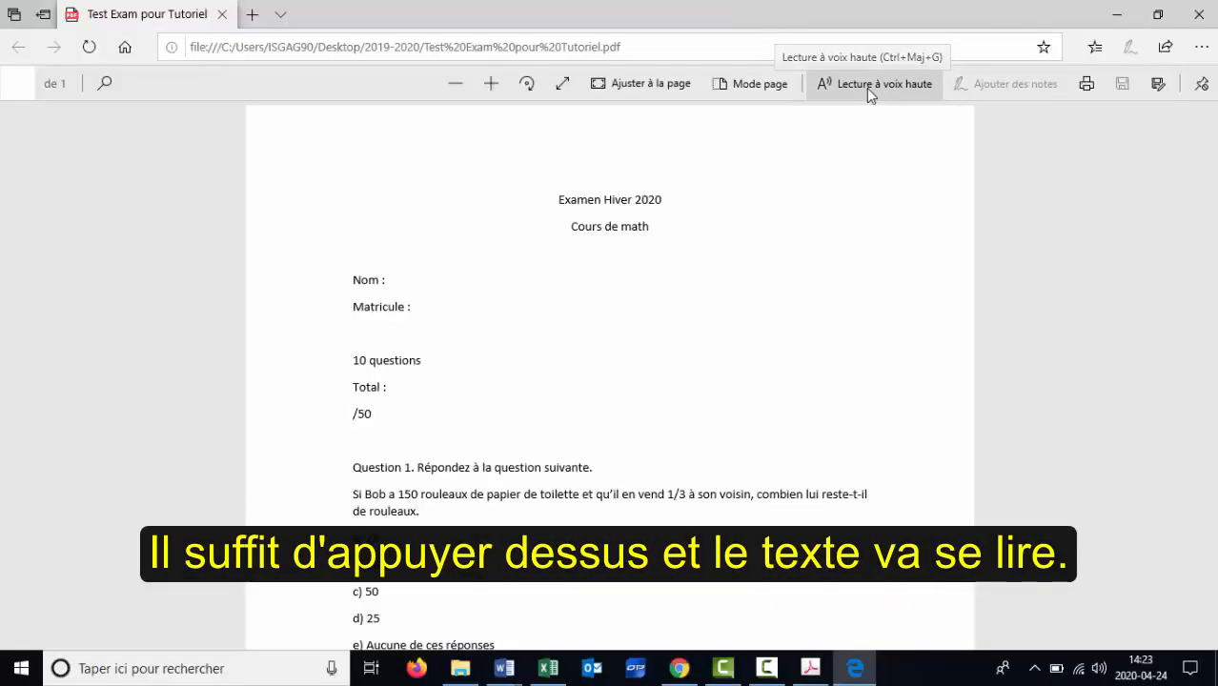
# In Microsoft Edge, start reading the exam PDF aloud, pause it and choose the voice Microsoft Caroline - French (Canada)
pyautogui.click(866, 88)
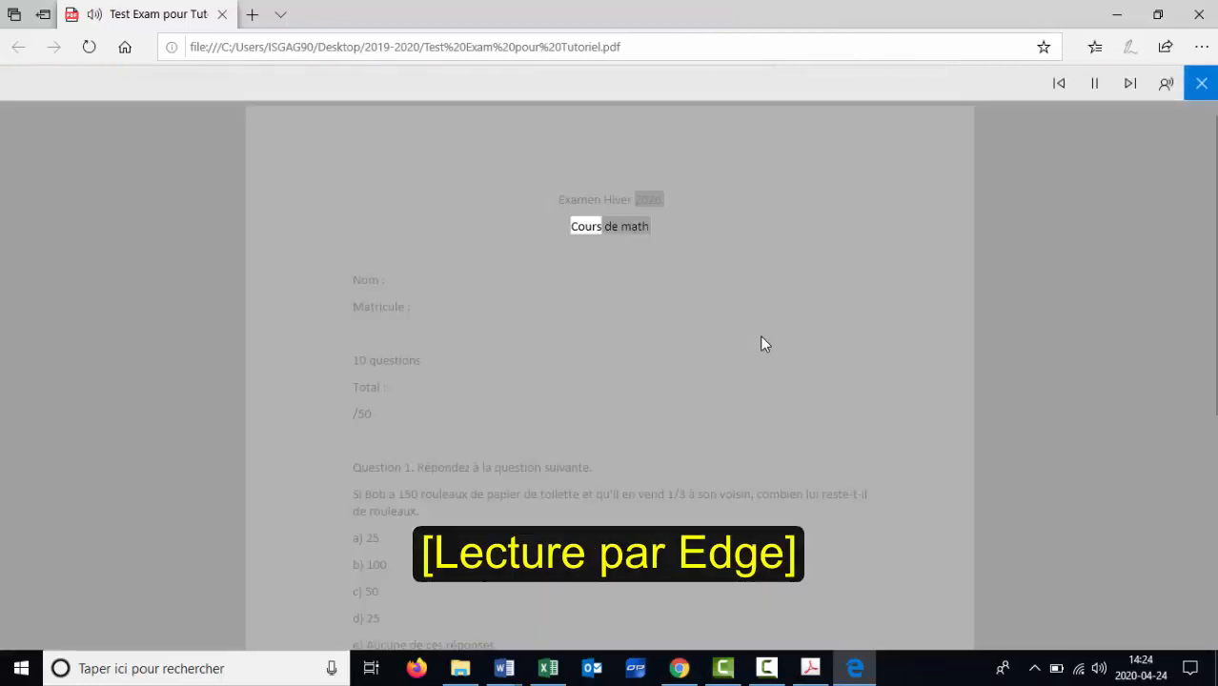
pyautogui.click(1095, 85)
pyautogui.click(1164, 88)
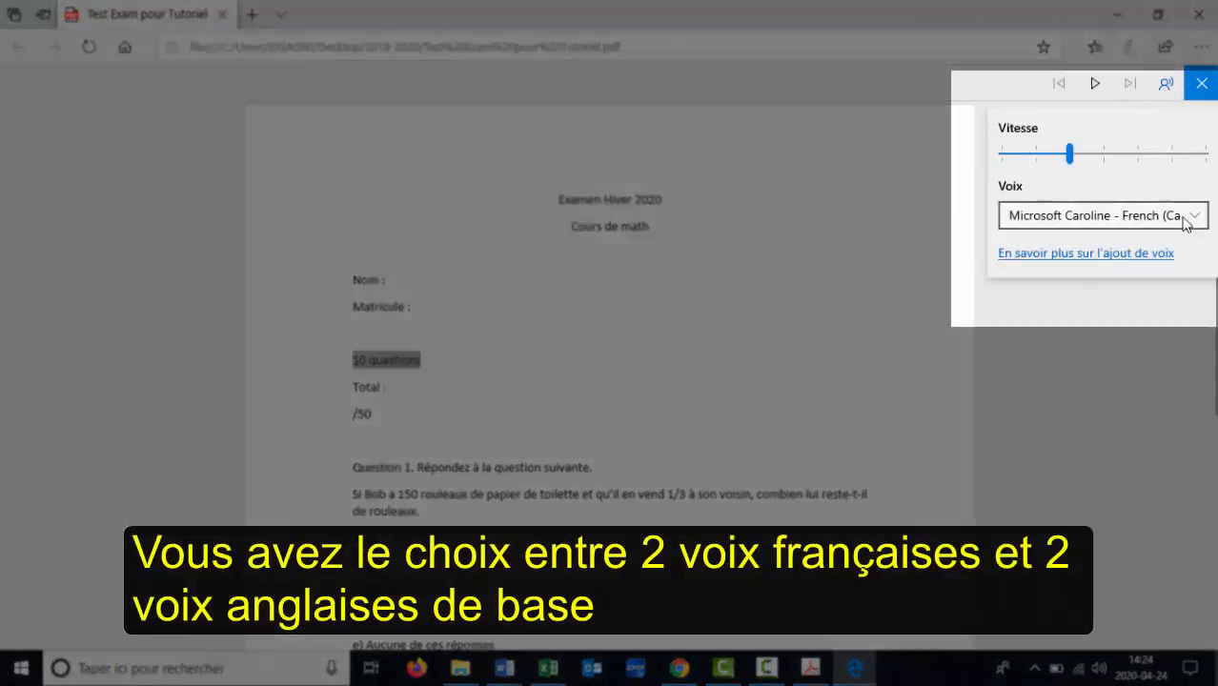
pyautogui.click(1187, 217)
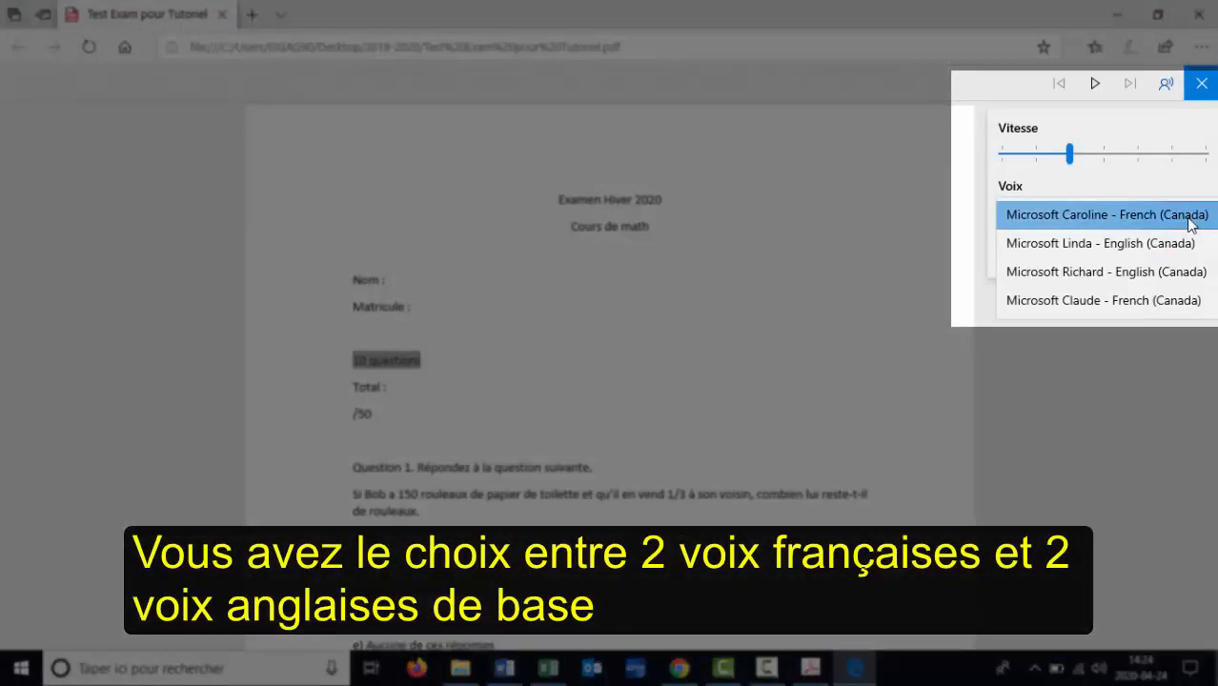
pyautogui.click(1189, 217)
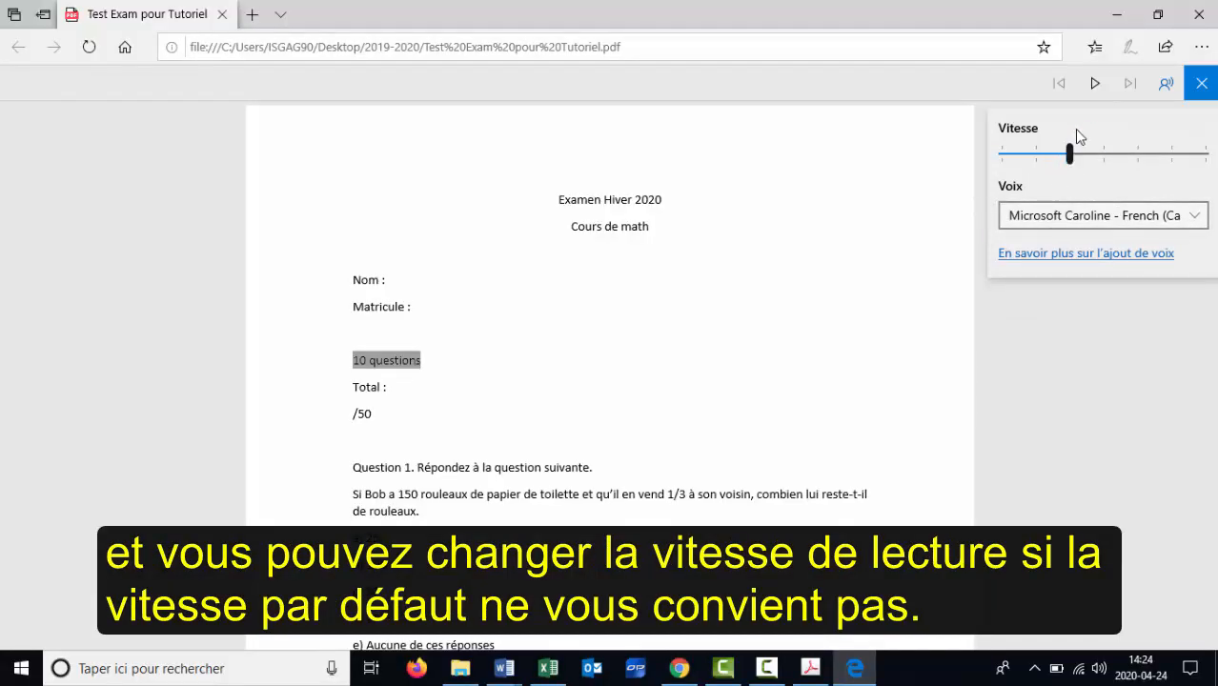
# Close the voice settings, resume reading aloud and pause at the end of the Question 1 statement
pyautogui.click(1095, 85)
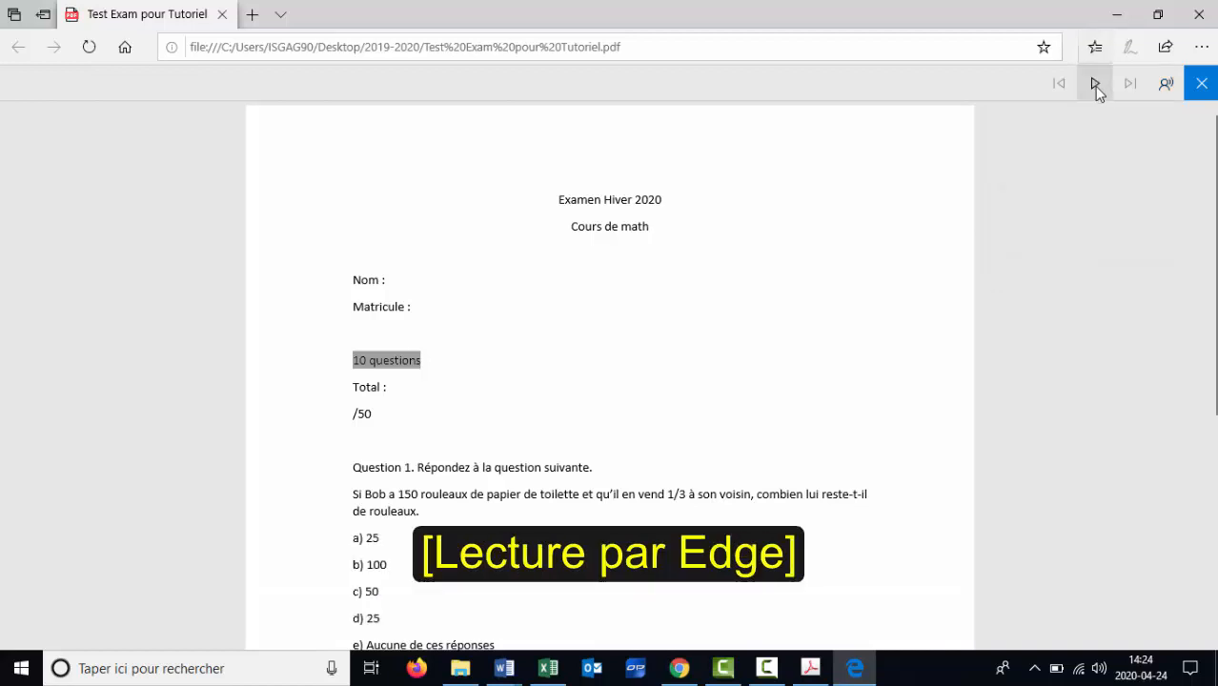
pyautogui.click(1095, 85)
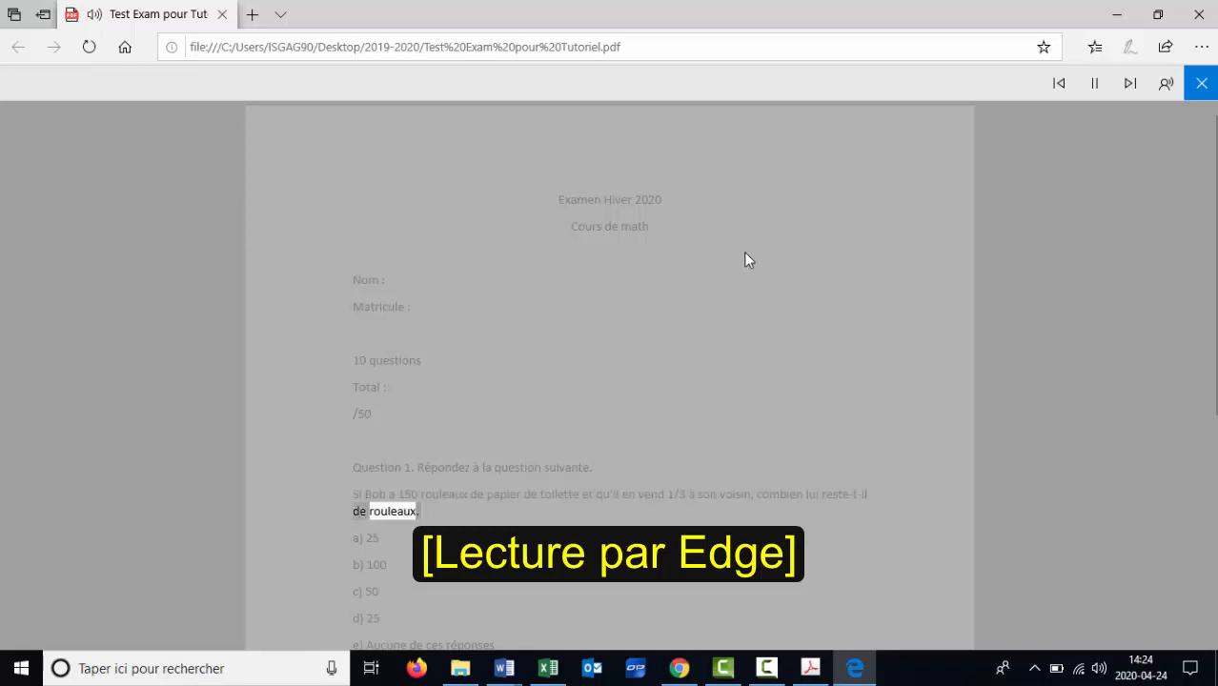
pyautogui.click(1094, 84)
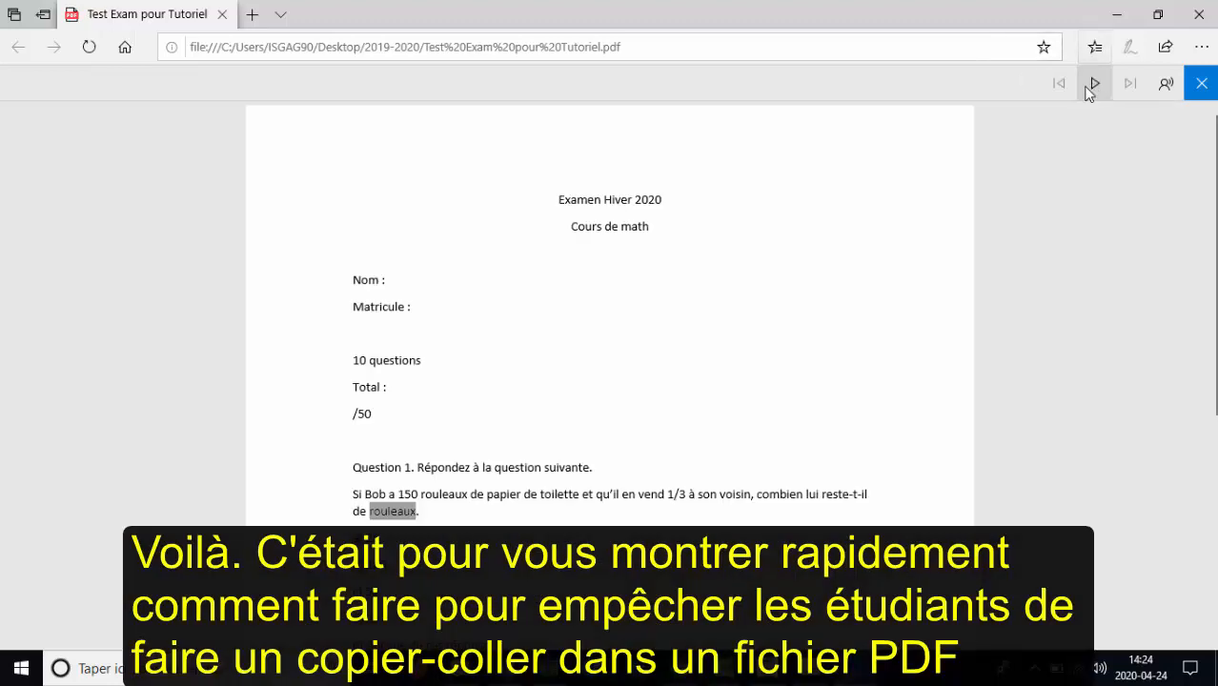